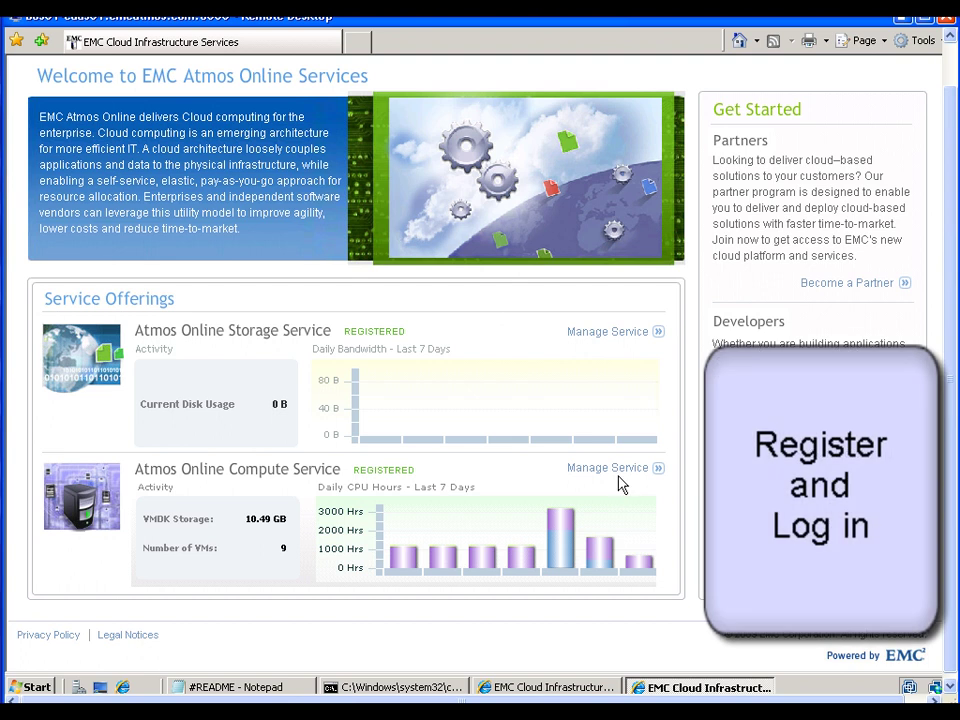
- Open the Atmos Online Compute Service management page and scroll down to its deployment section
{"action": "left_click", "coordinate": [619, 469]}
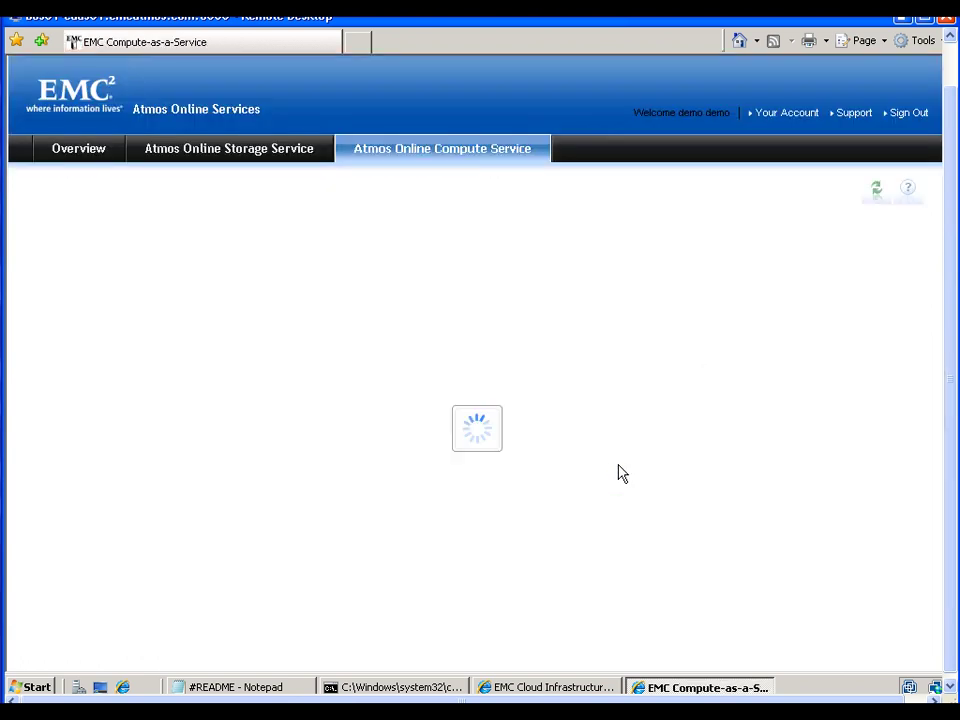
{"action": "scroll", "coordinate": [619, 473], "scroll_direction": "down", "scroll_amount": 3}
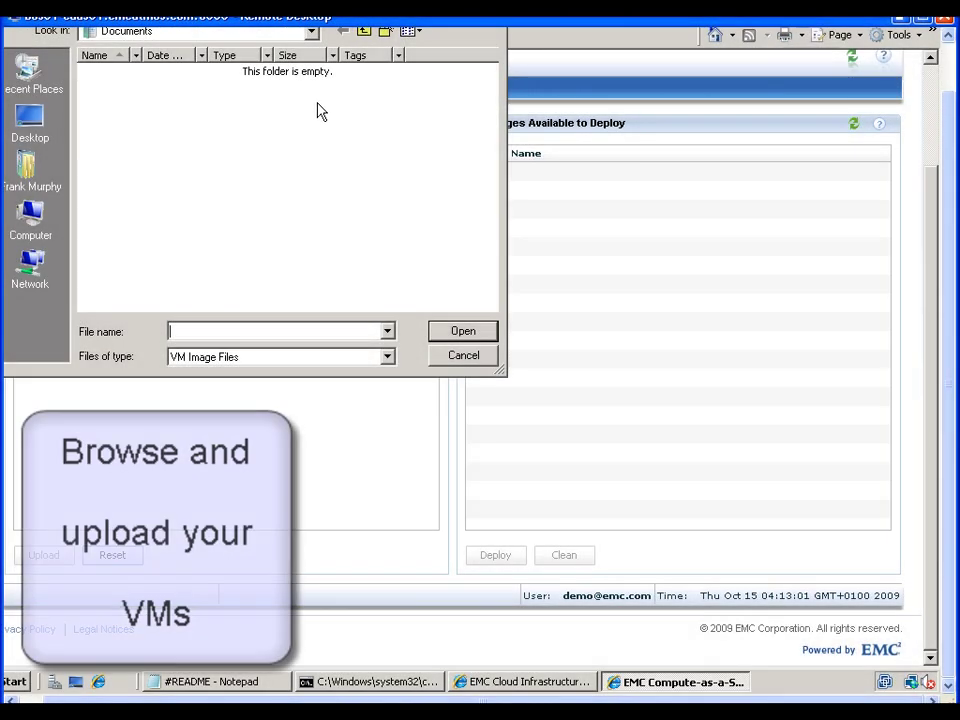
- From VMs (F:) > zippedwithnewpreupload > linux, select linux.zip.part.0 through the manifest file
{"action": "left_click", "coordinate": [311, 31]}
{"action": "left_click", "coordinate": [147, 216]}
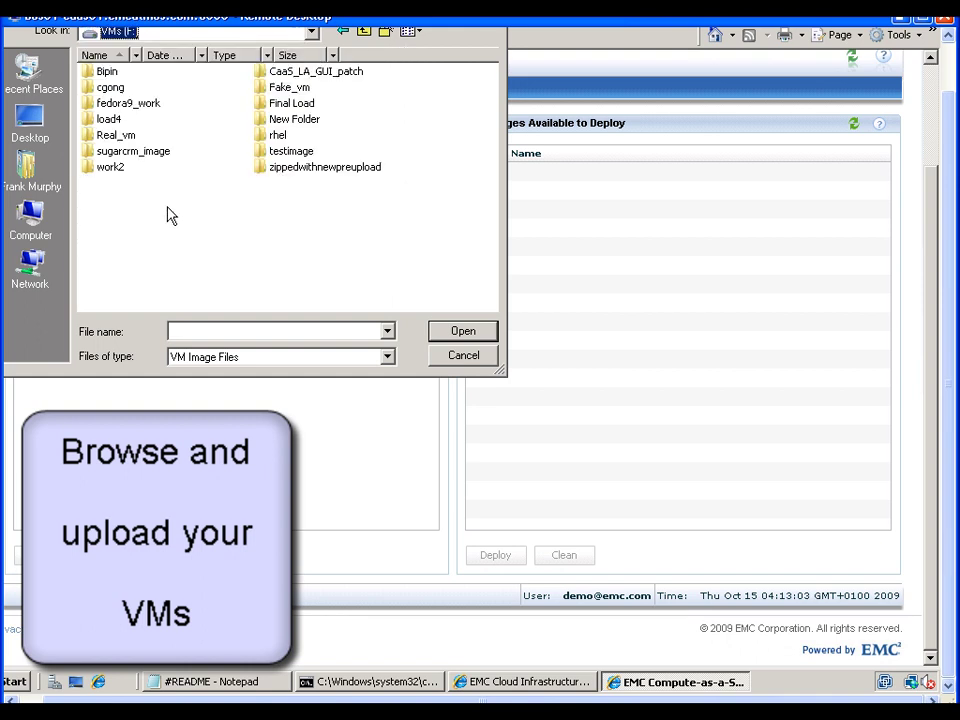
{"action": "double_click", "coordinate": [292, 164]}
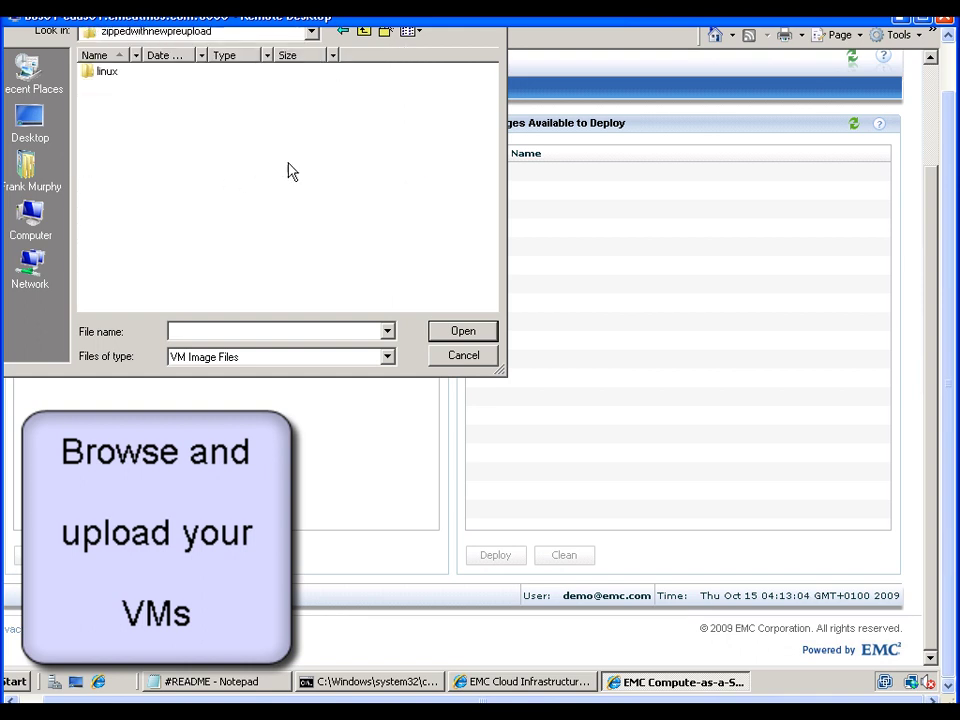
{"action": "double_click", "coordinate": [108, 72]}
{"action": "left_click", "coordinate": [122, 74]}
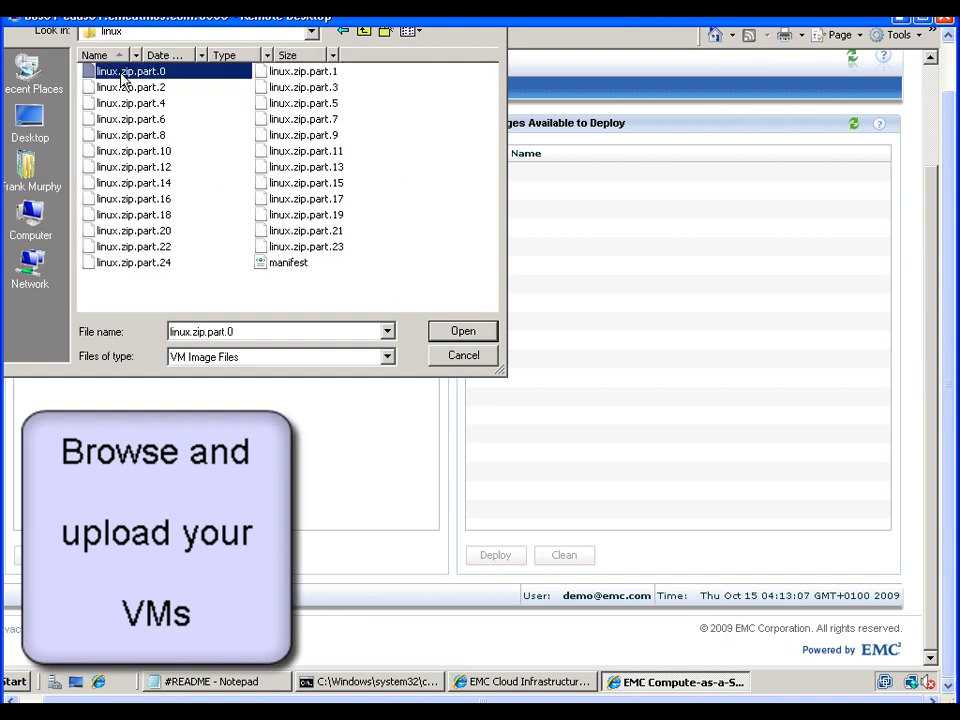
{"action": "left_click", "coordinate": [279, 266], "text": "shift"}
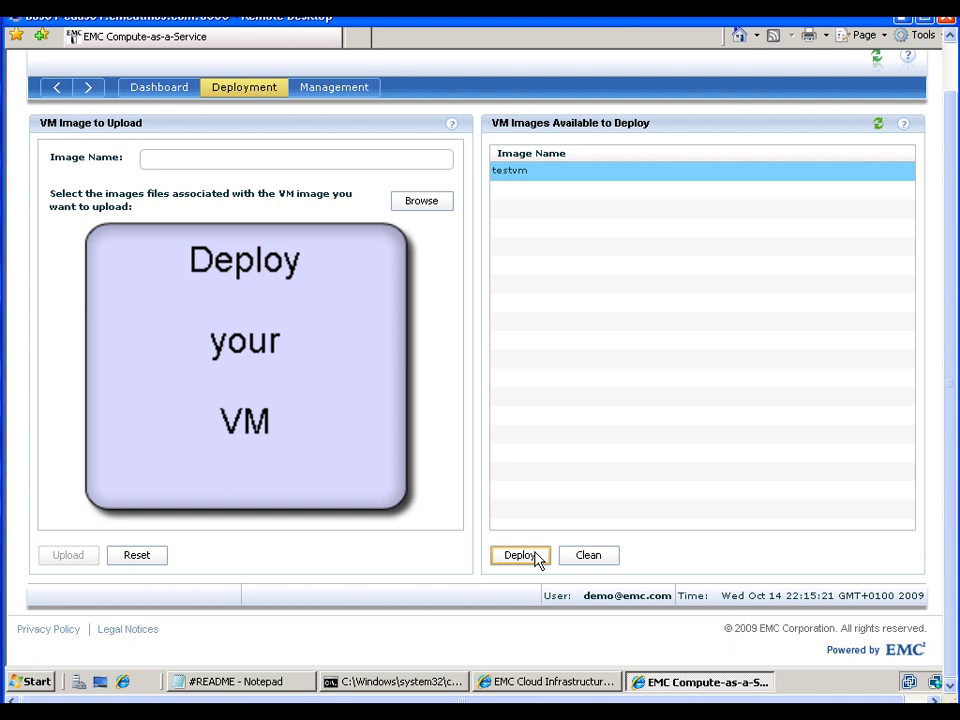
- Deploy the testvm image with instance name SampleVM, keeping instance type Small
{"action": "left_click", "coordinate": [537, 553]}
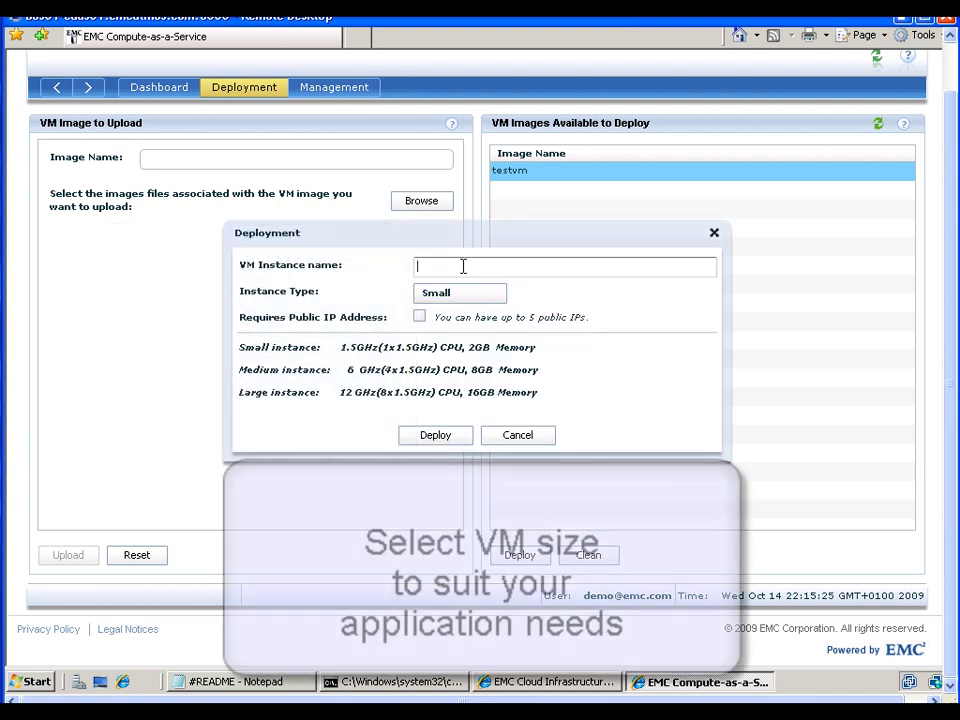
{"action": "left_click", "coordinate": [463, 266]}
{"action": "type", "text": "SampleVM"}
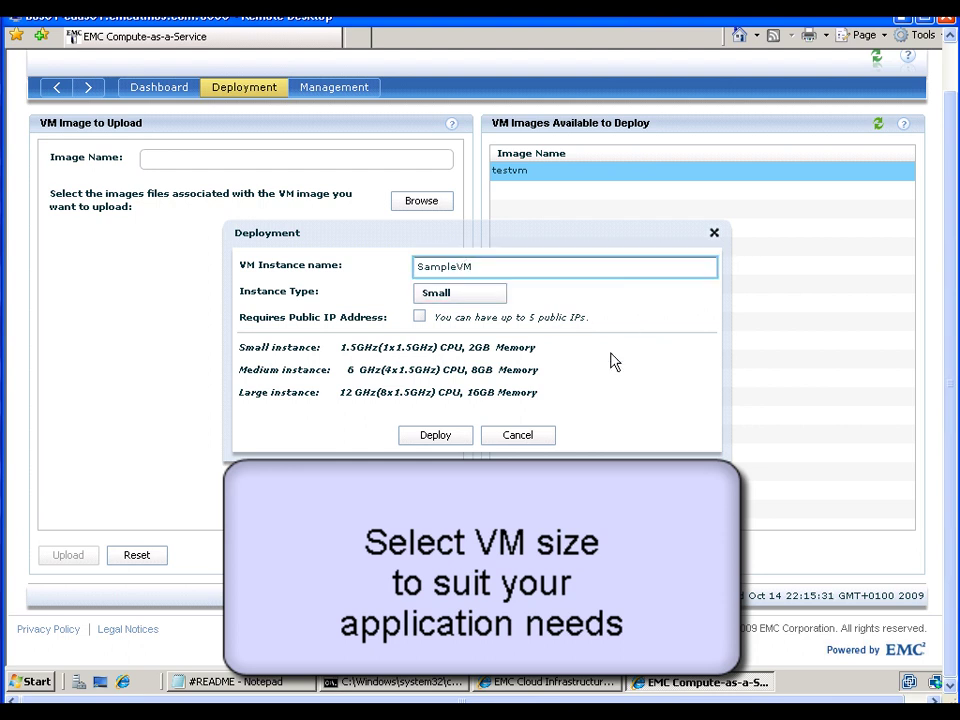
{"action": "left_click", "coordinate": [430, 438]}
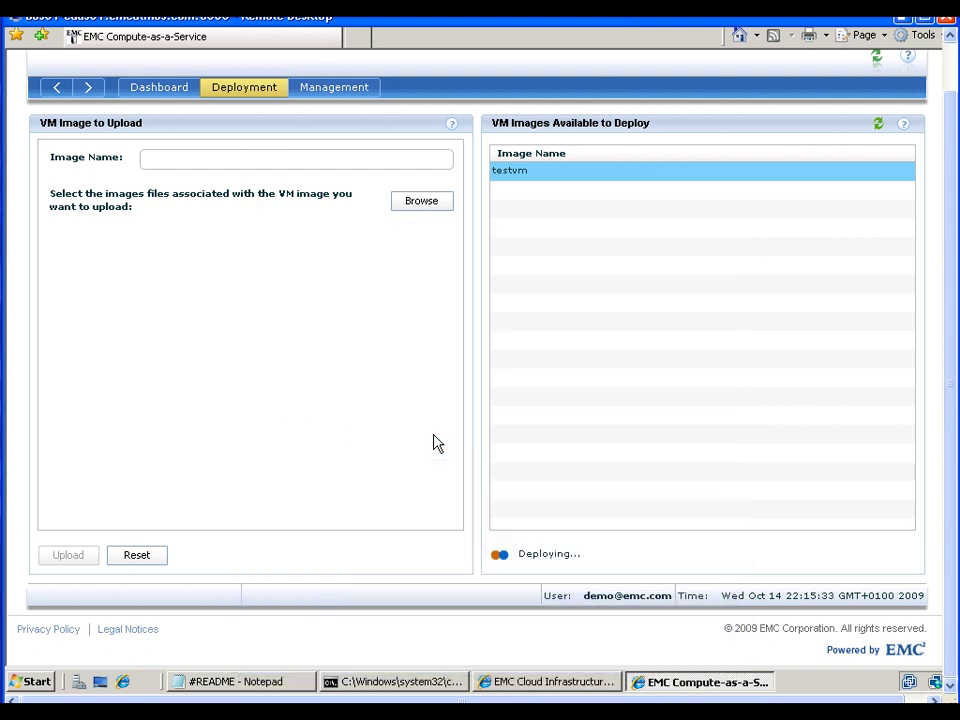